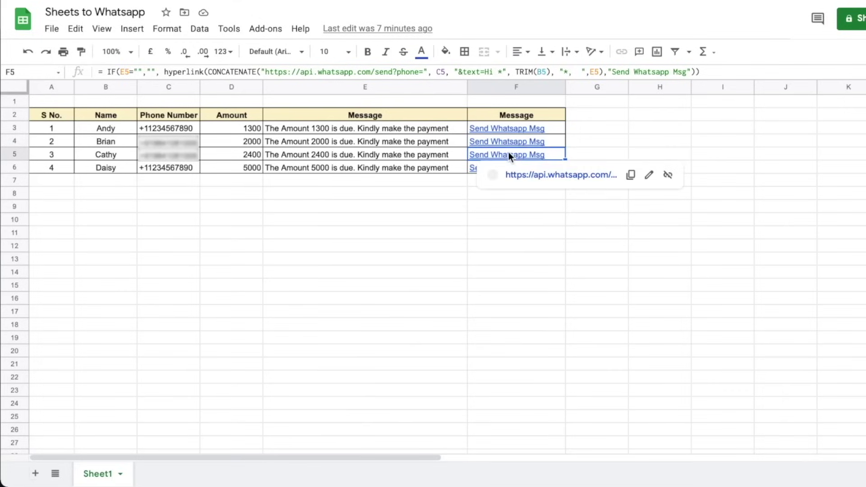
- Follow Cathy's WhatsApp link in F5 and send her prefilled 2400 payment-due message
{"action": "left_click", "coordinate": [526, 175]}
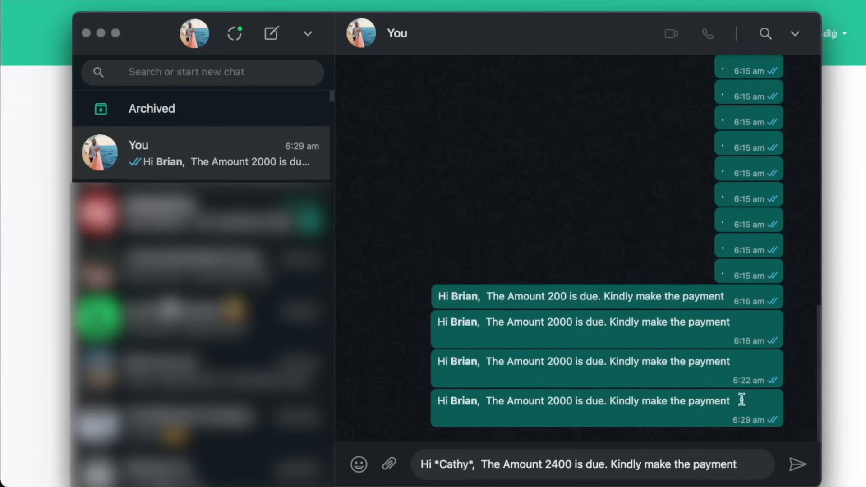
{"action": "left_click", "coordinate": [798, 465]}
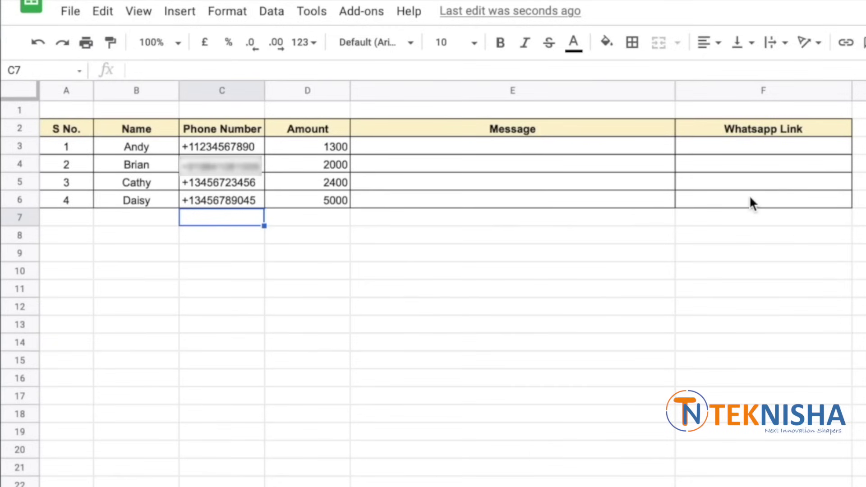
{"action": "left_click", "coordinate": [611, 150]}
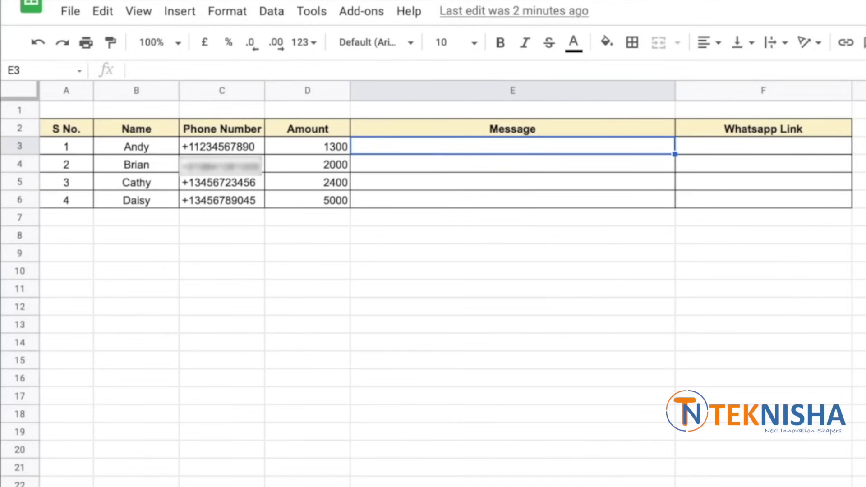
{"action": "type", "text": "=\"Hi "}
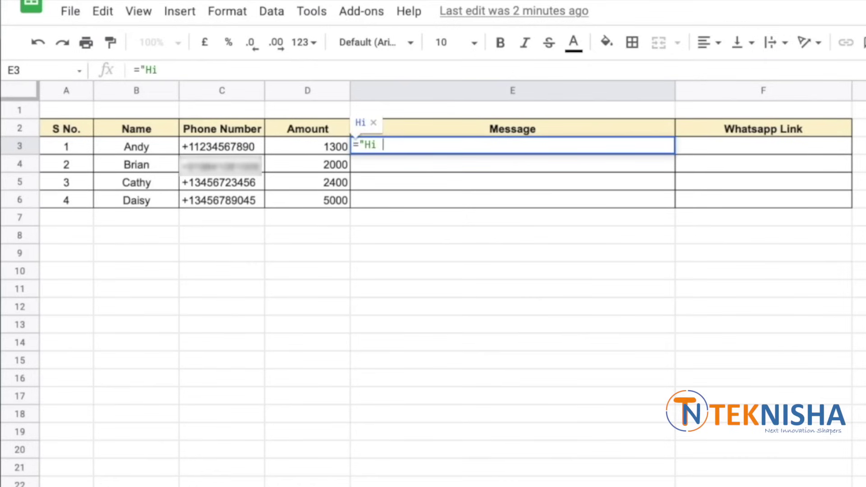
{"action": "type", "text": "\"&"}
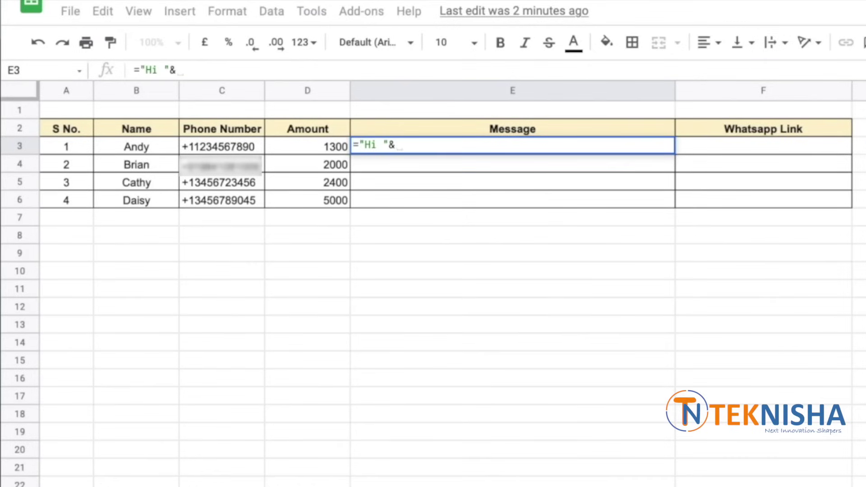
- Enter in E3 the formula "Hi "&B3&". The Amount Due is "&D3&". Kindly make the Payment"
{"action": "left_click", "coordinate": [146, 151]}
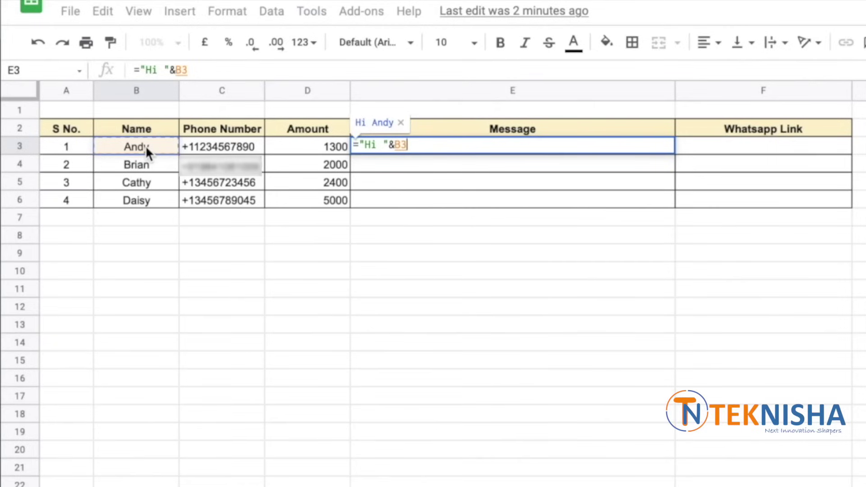
{"action": "type", "text": "&"}
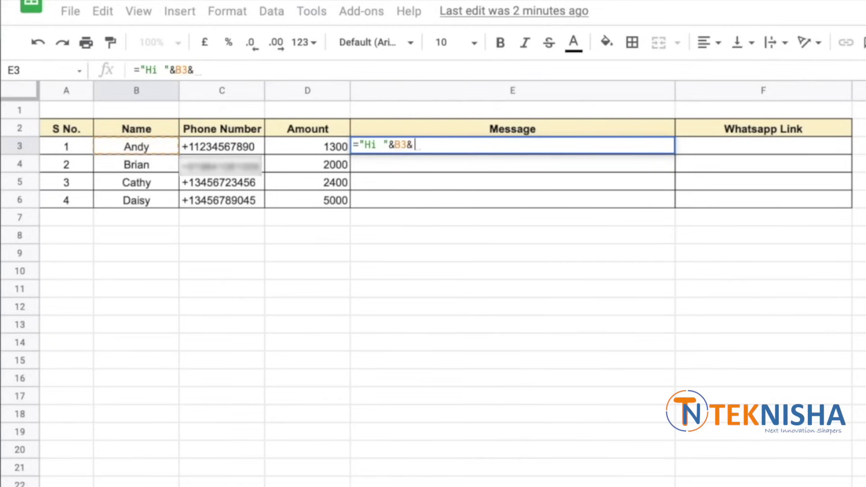
{"action": "type", "text": "\""}
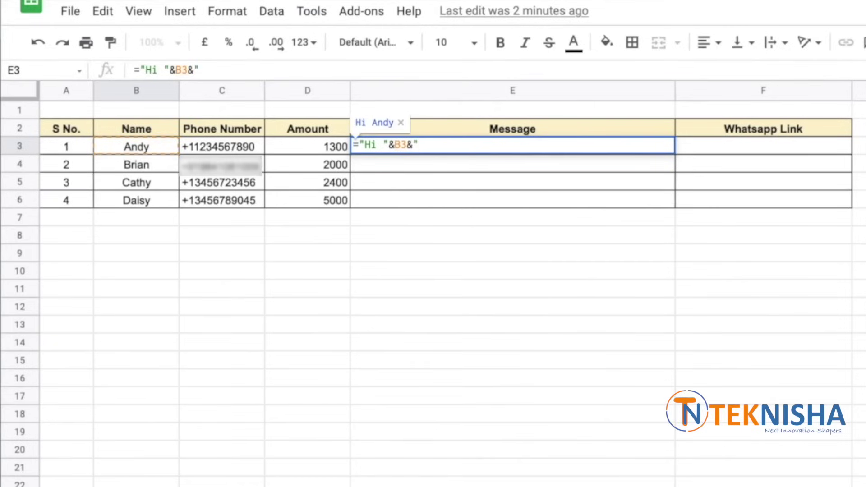
{"action": "type", "text": ". T"}
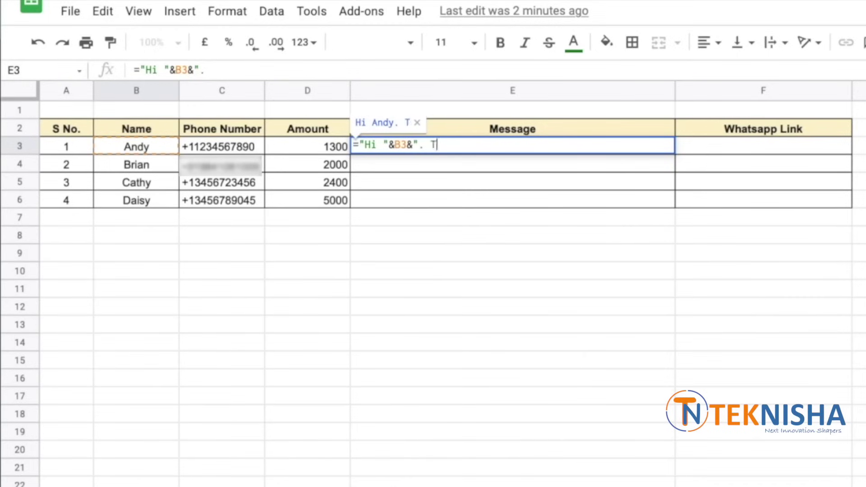
{"action": "type", "text": "he Amount "}
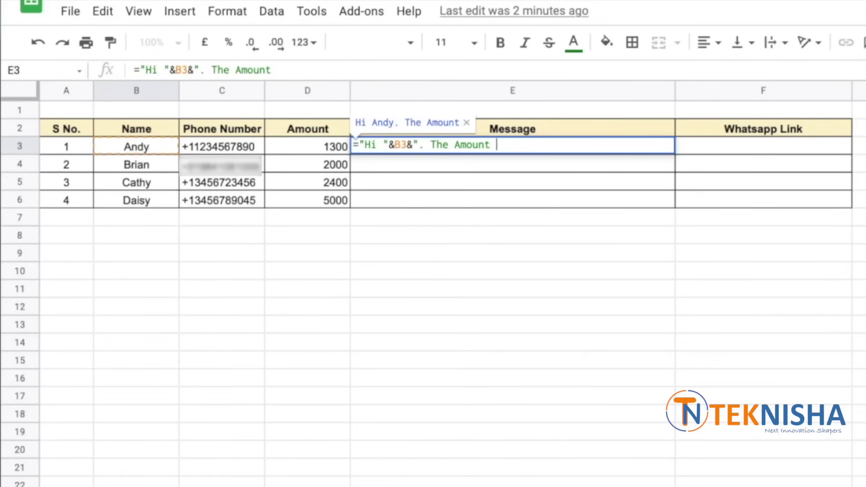
{"action": "type", "text": "Due is "}
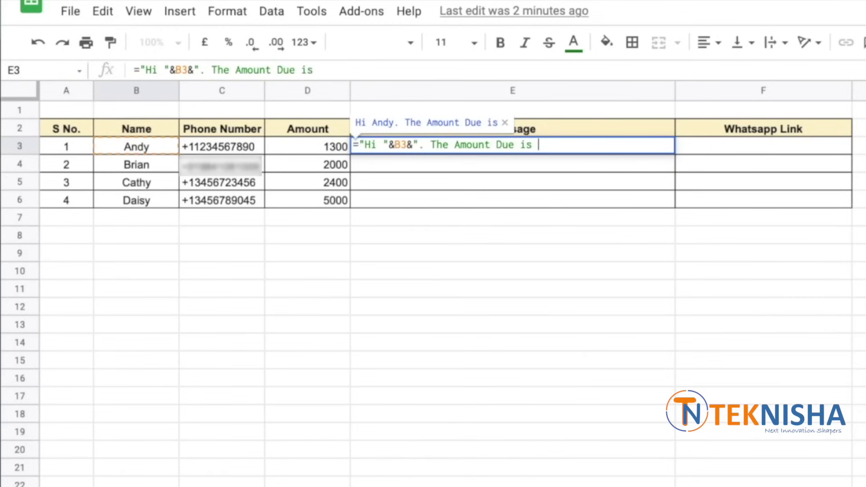
{"action": "type", "text": "\"&"}
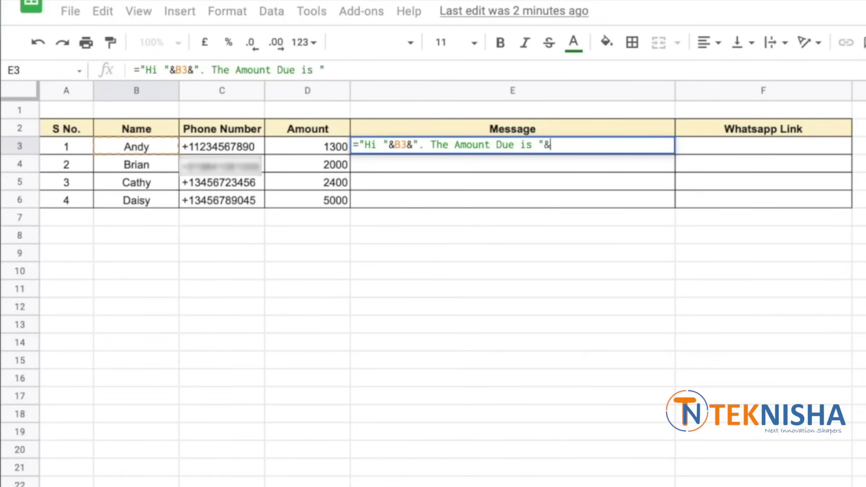
{"action": "left_click", "coordinate": [305, 150]}
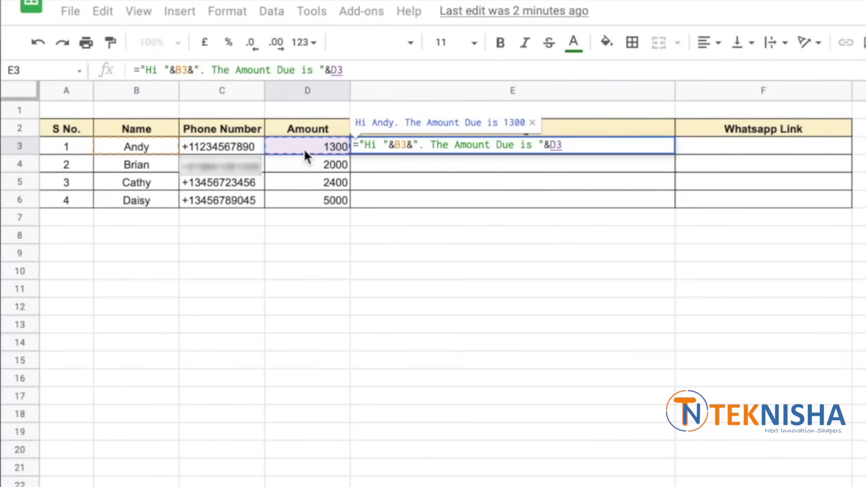
{"action": "type", "text": "&\""}
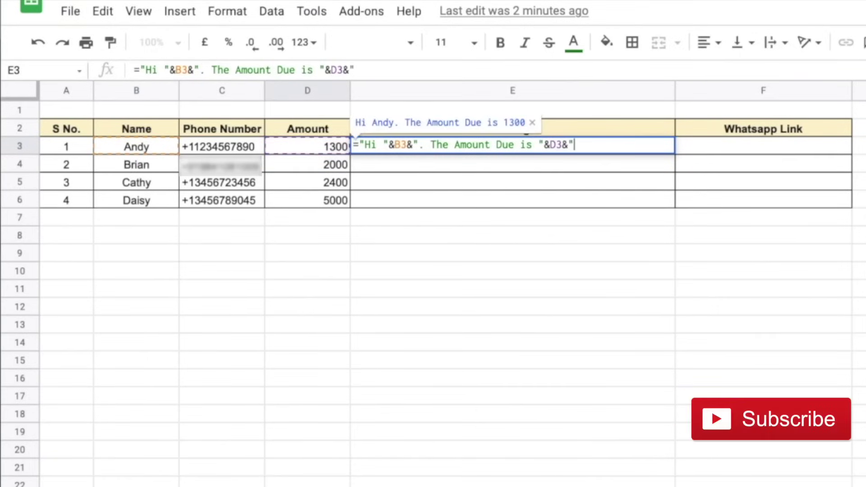
{"action": "type", "text": ". Kindly make the Payment\""}
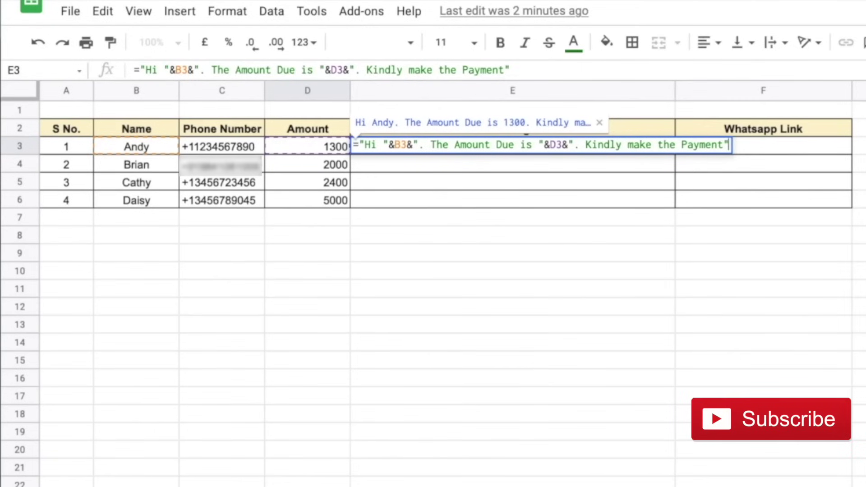
{"action": "key", "text": "Return"}
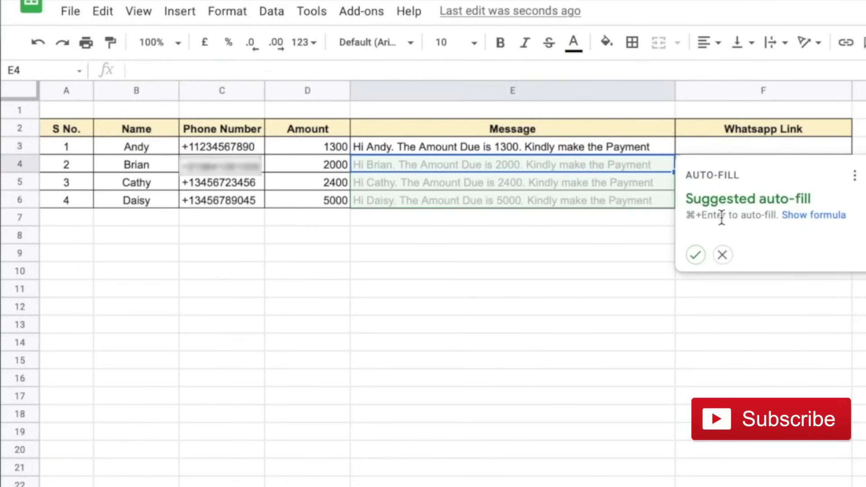
- Accept the suggested auto-fill so E4:E6 get Brian's, Cathy's and Daisy's messages, then select F3
{"action": "left_click", "coordinate": [695, 254]}
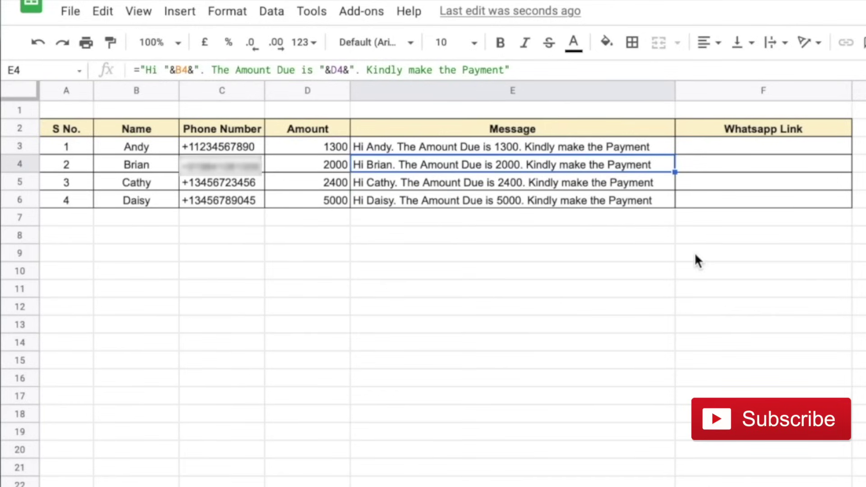
{"action": "left_click", "coordinate": [580, 88]}
{"action": "left_click", "coordinate": [544, 257]}
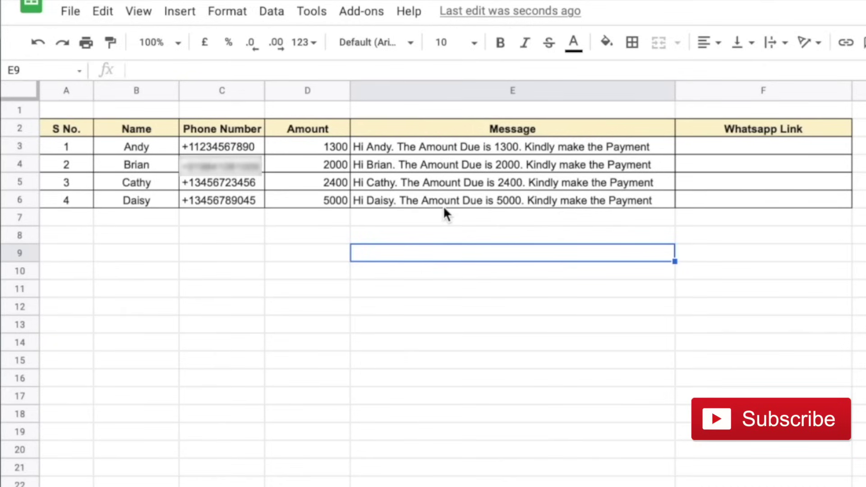
{"action": "left_click", "coordinate": [694, 146]}
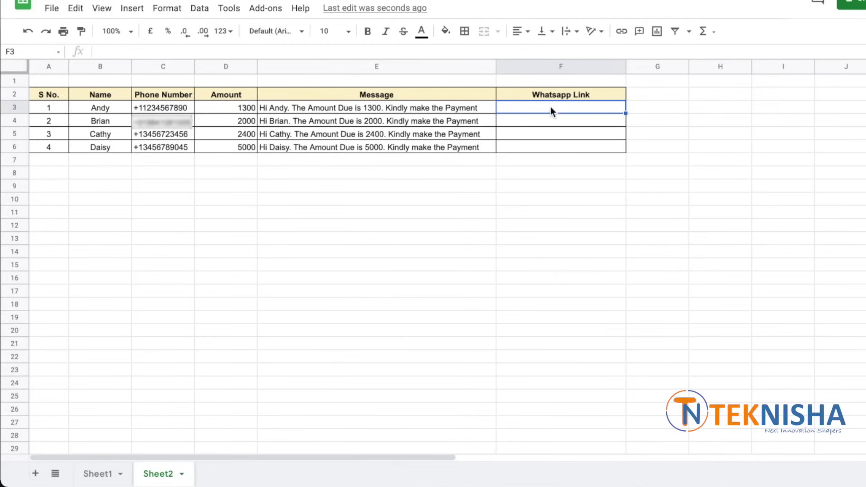
{"action": "type", "text": "="}
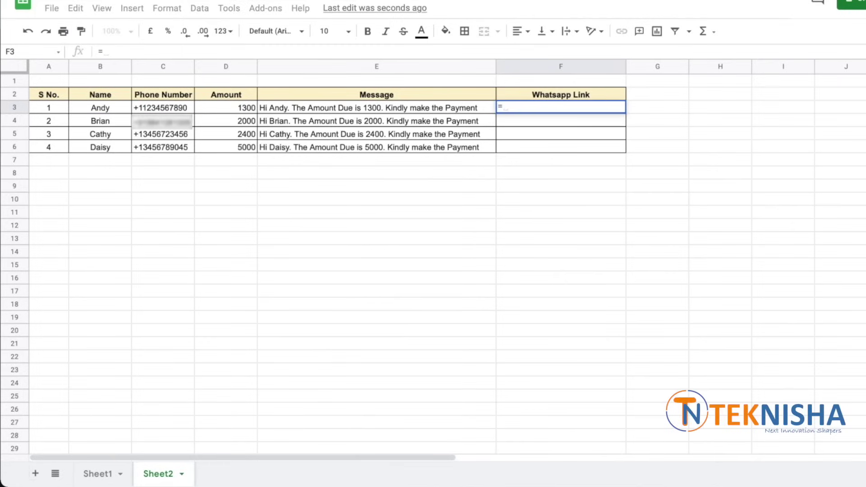
{"action": "type", "text": "hyperlink"}
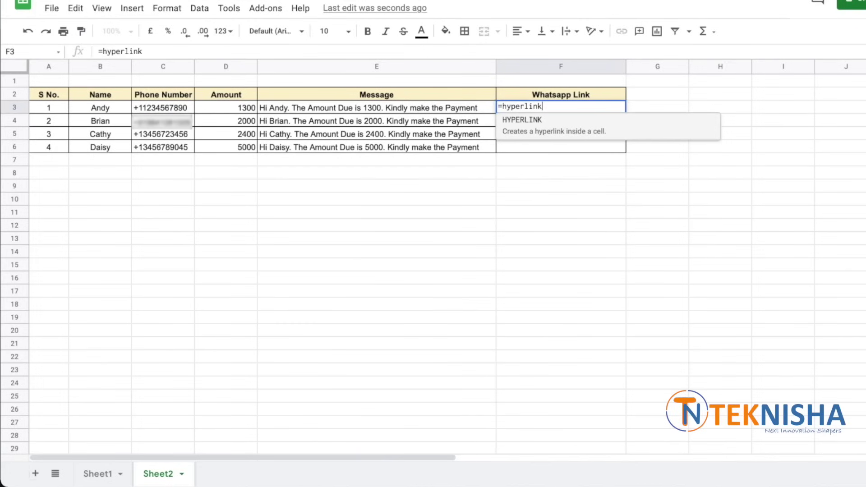
{"action": "type", "text": "("}
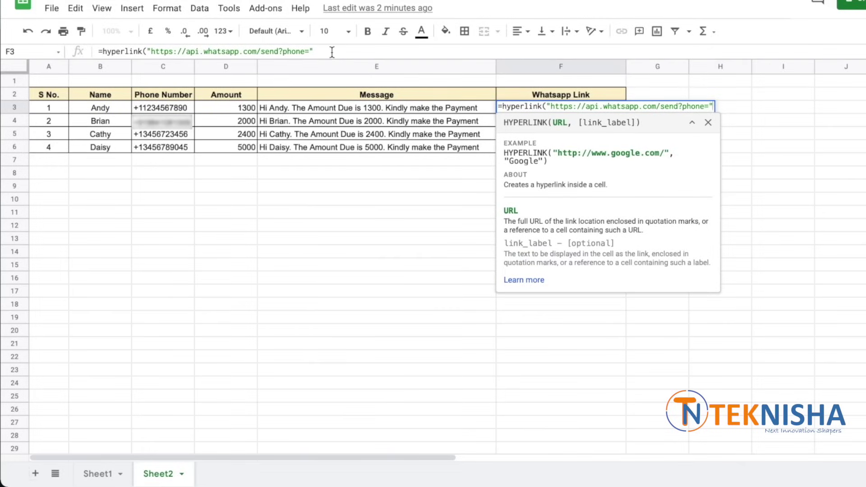
- Enter in F3 a HYPERLINK to api.whatsapp.com/send using C3's phone and E3's text, labelled 'Send Whasapp Message'
{"action": "left_click", "coordinate": [332, 53]}
{"action": "type", "text": "&"}
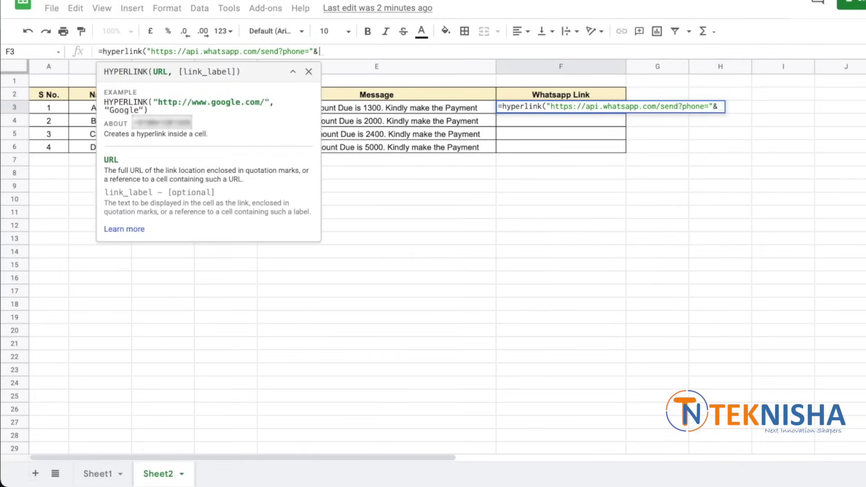
{"action": "left_click", "coordinate": [292, 72]}
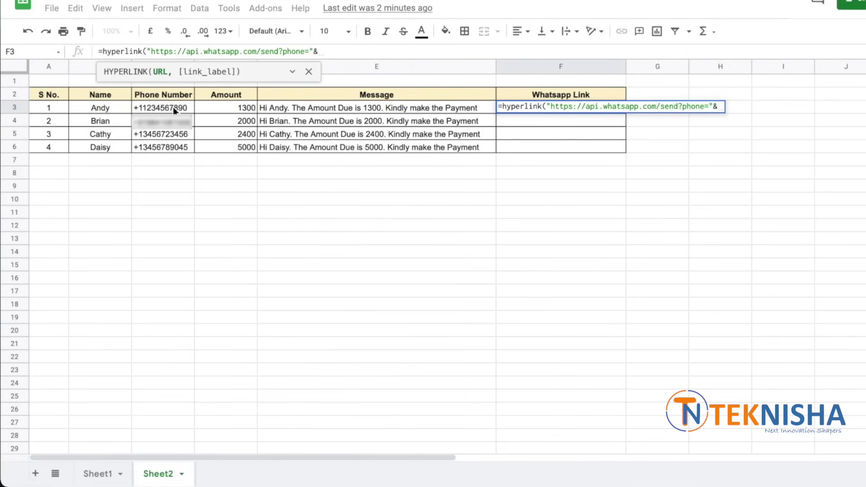
{"action": "left_click", "coordinate": [173, 107]}
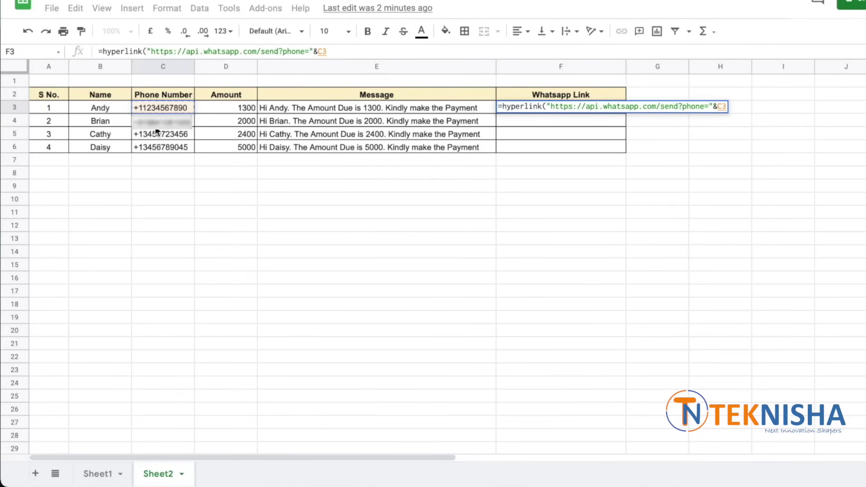
{"action": "type", "text": "&"}
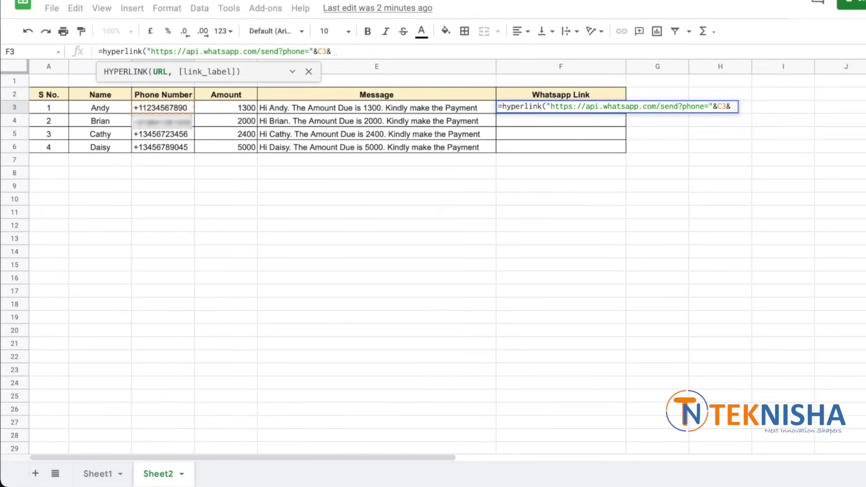
{"action": "type", "text": "\""}
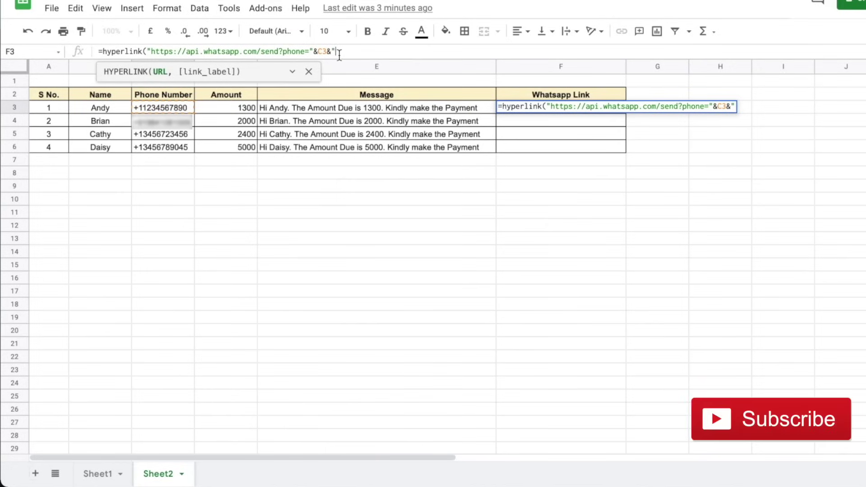
{"action": "type", "text": "&"}
{"action": "type", "text": "text"}
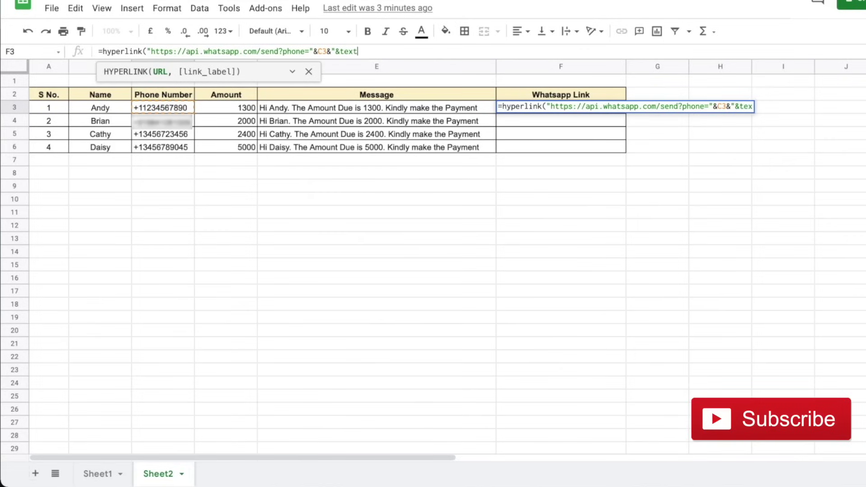
{"action": "type", "text": "="}
{"action": "type", "text": "\""}
{"action": "type", "text": "&"}
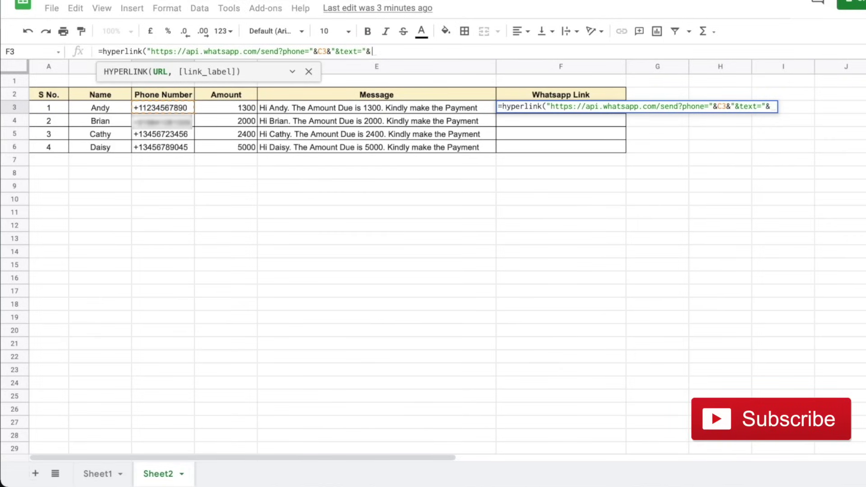
{"action": "left_click", "coordinate": [426, 108]}
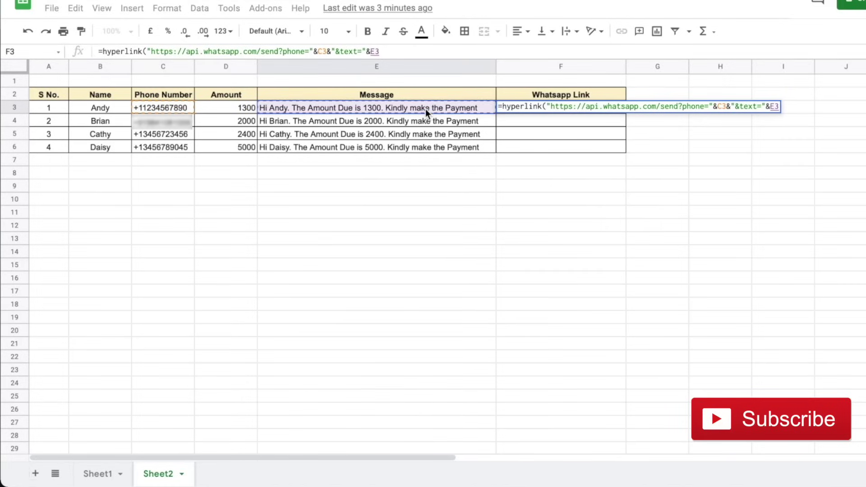
{"action": "type", "text": ","}
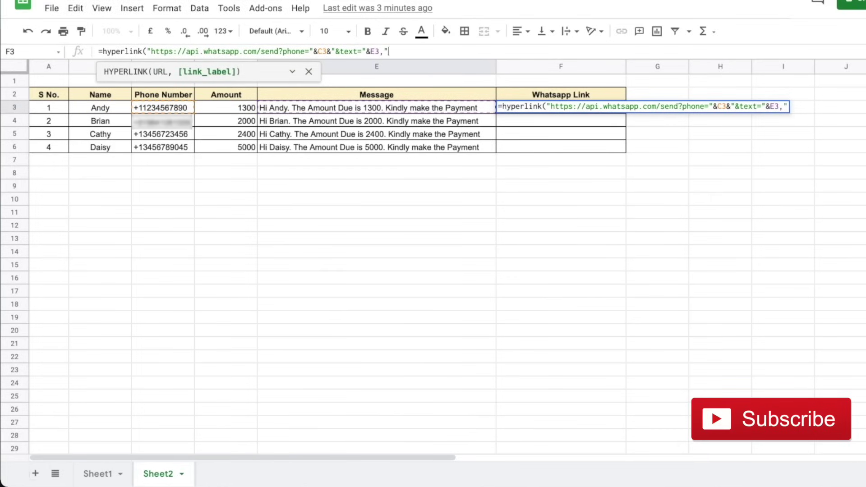
{"action": "type", "text": "\"Send Wha"}
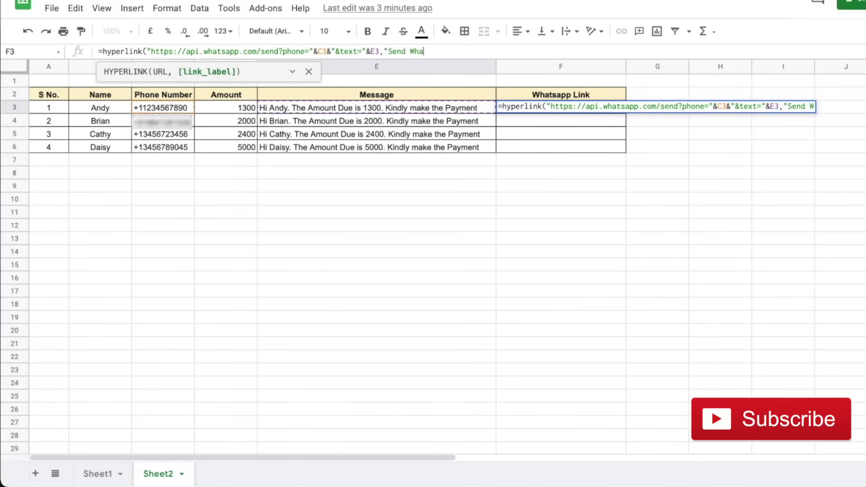
{"action": "type", "text": "sapp M"}
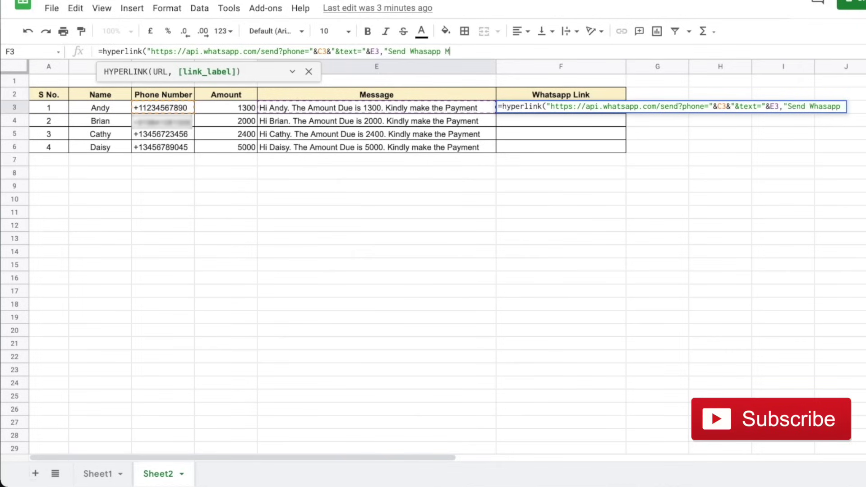
{"action": "type", "text": "essa"}
{"action": "type", "text": "ge"}
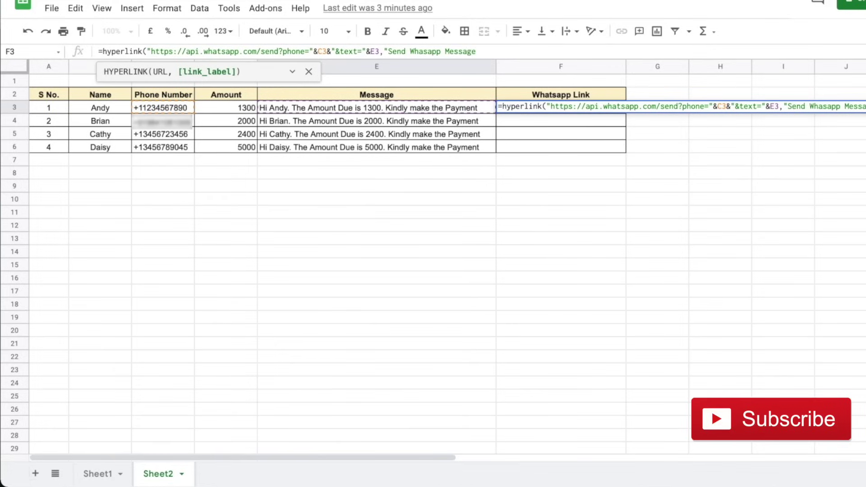
{"action": "type", "text": "\")"}
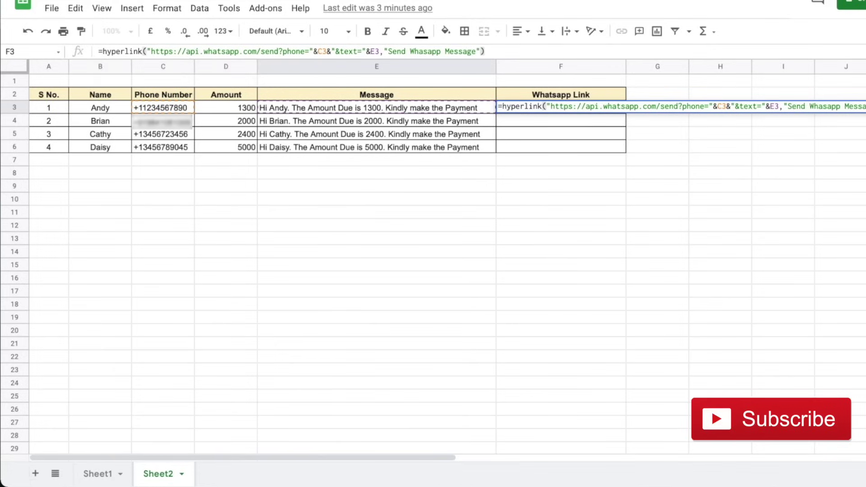
{"action": "key", "text": "Return"}
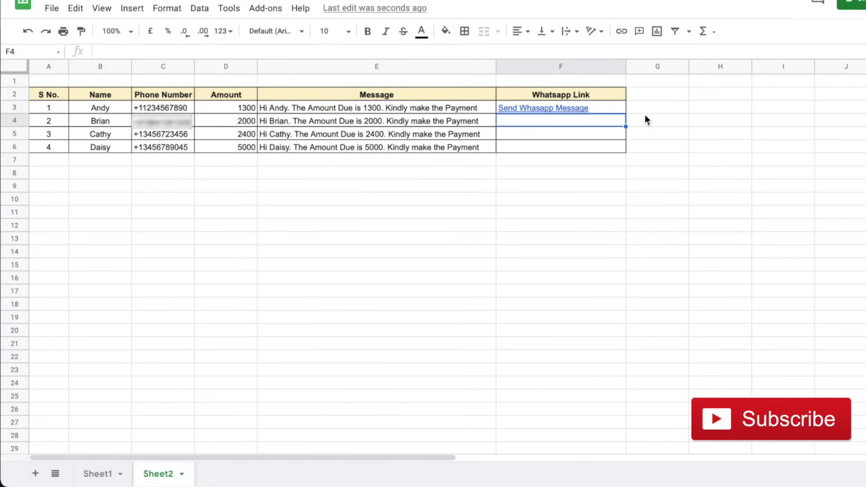
- Copy the link formula from F3 into F4:F6 so every contact gets a Send Whasapp Message link
{"action": "left_click", "coordinate": [602, 108]}
{"action": "key", "text": "ctrl+c"}
{"action": "key", "text": "Down"}
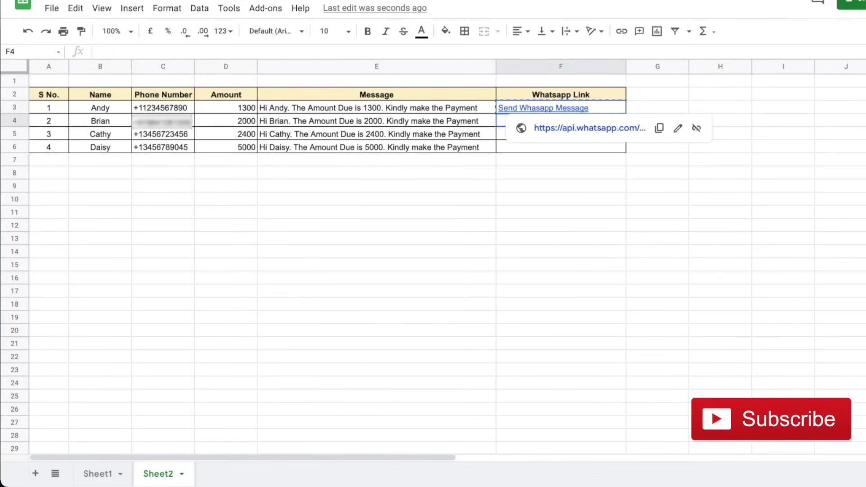
{"action": "key", "text": "shift+Down"}
{"action": "key", "text": "shift+Down"}
{"action": "key", "text": "ctrl+v"}
- Check Brian's message in E4 and follow his link in F4 to open WhatsApp
{"action": "left_click", "coordinate": [423, 127]}
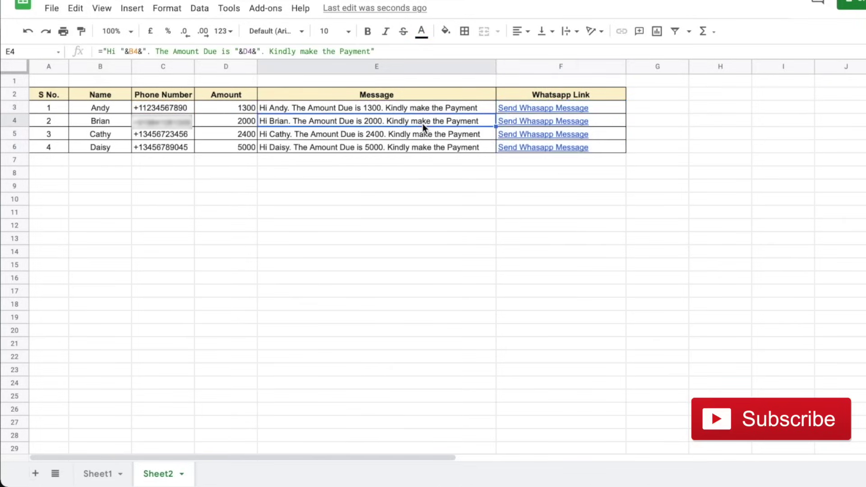
{"action": "left_click", "coordinate": [607, 119]}
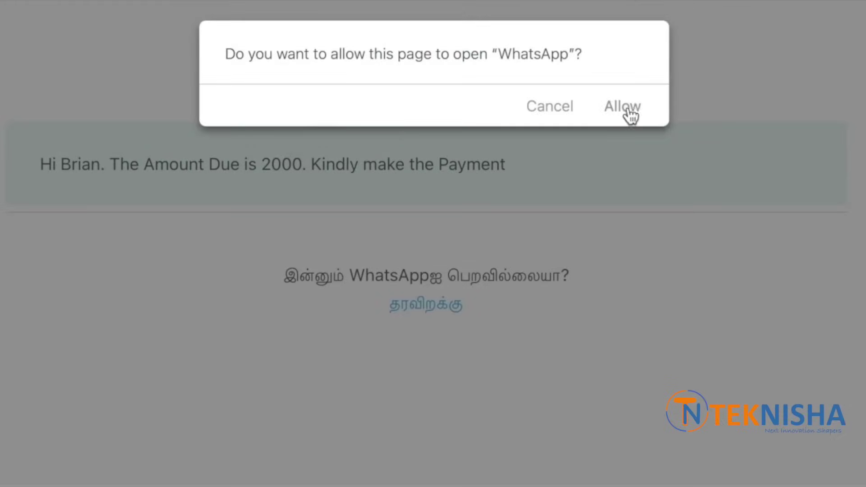
- Allow the page to open WhatsApp and send Brian's prefilled 2000 payment-due reminder
{"action": "left_click", "coordinate": [628, 110]}
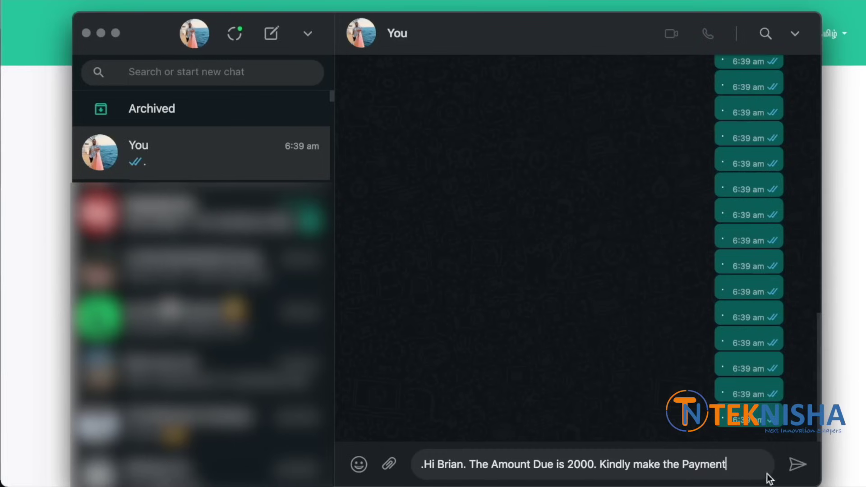
{"action": "left_click", "coordinate": [798, 468]}
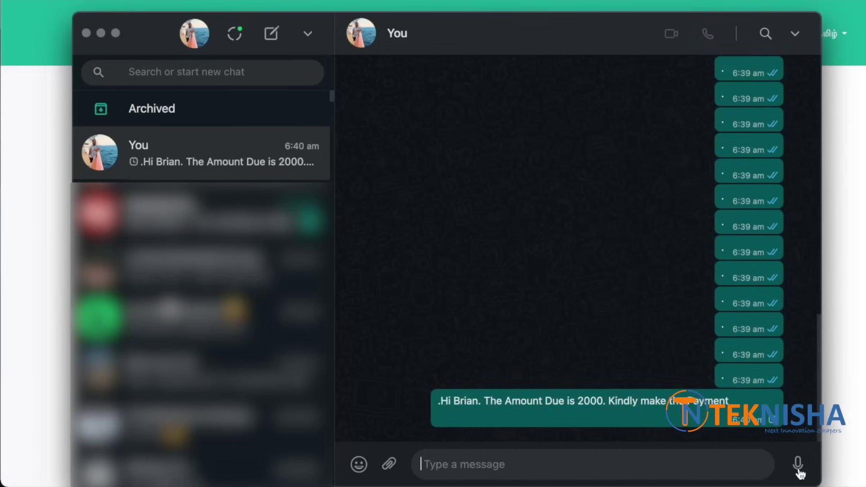